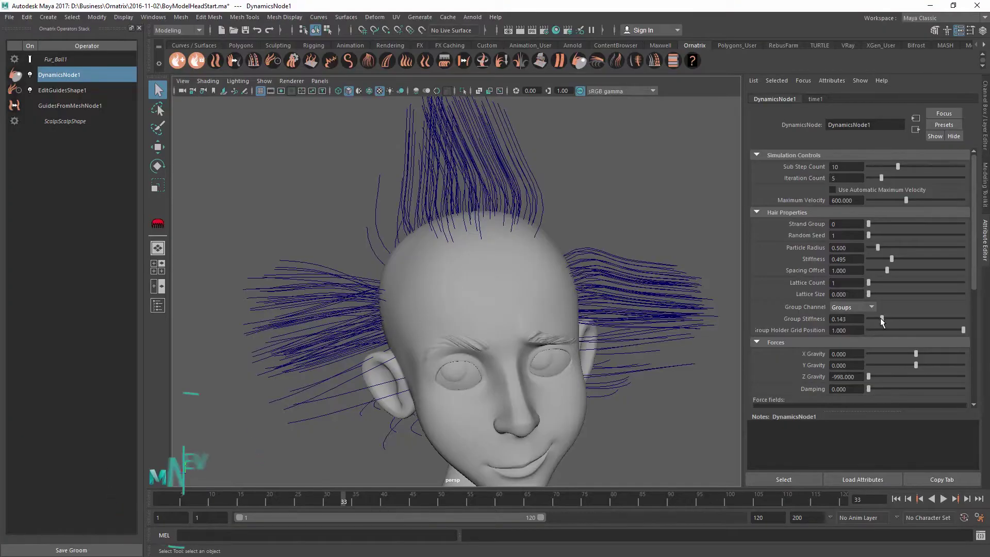
Set the hair dynamics Group Stiffness to 0.077 and play the simulation from the start of the timeline.
drag(880, 319, 875, 319)
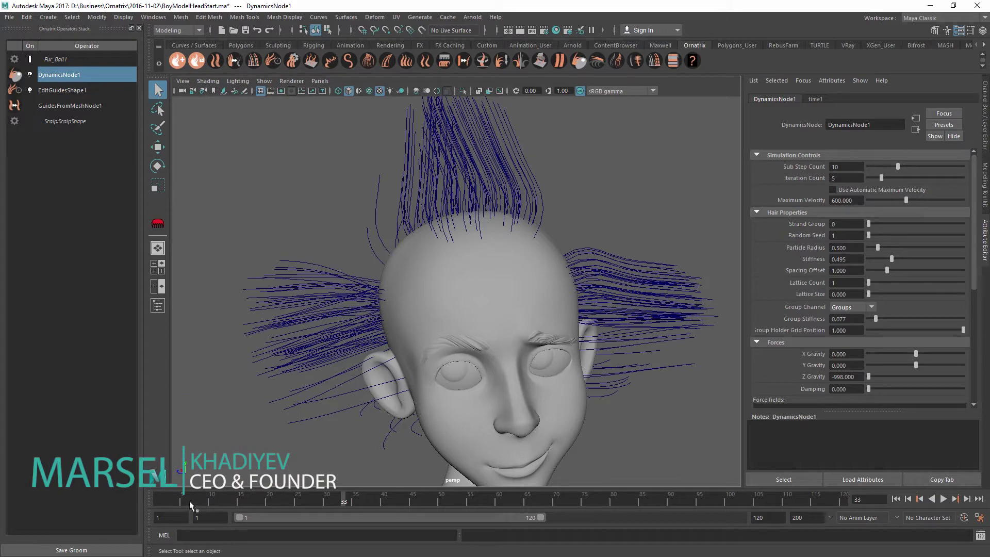
drag(161, 499, 267, 504)
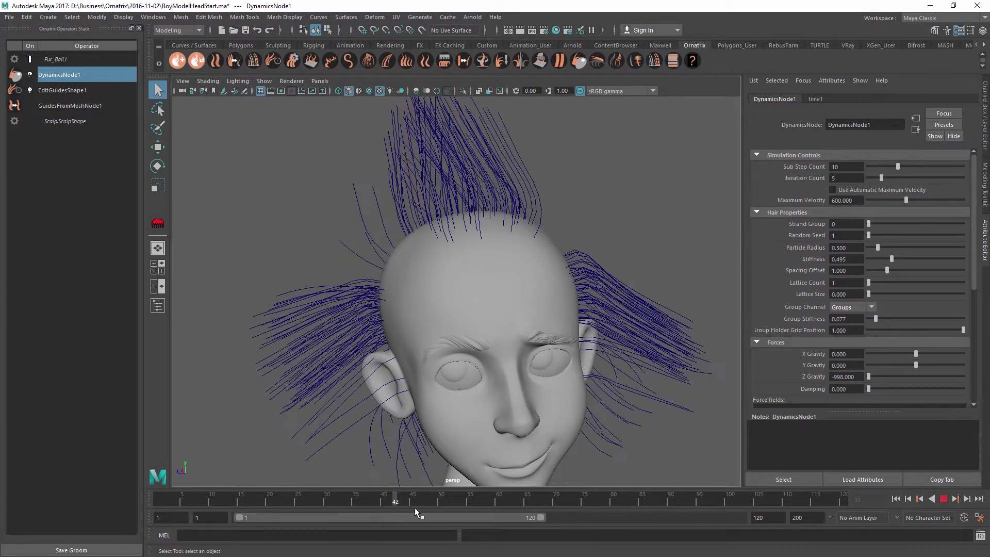
key(alt+v)
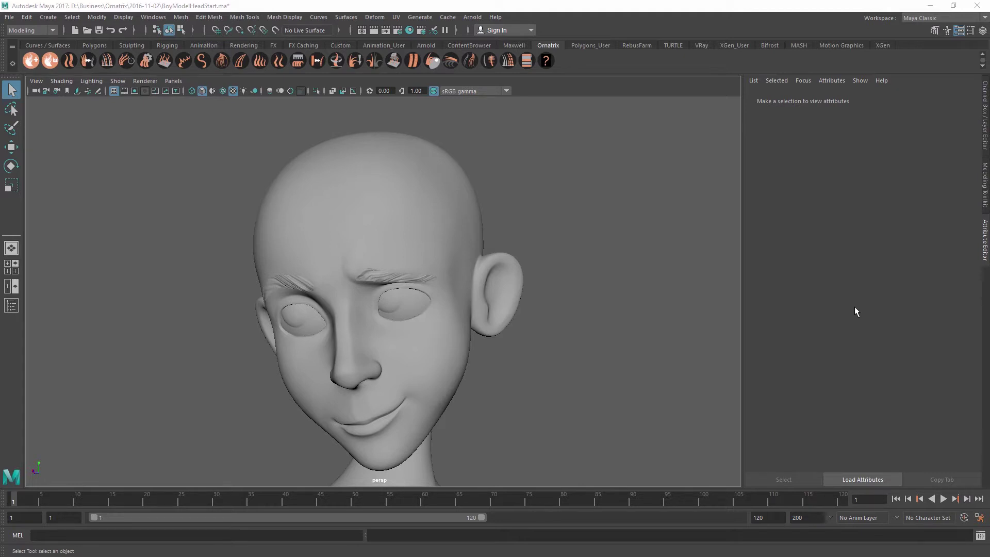
Apply the Fur Ball hair preset to the scalp mesh and set its guide length to about 6.6.
click(400, 149)
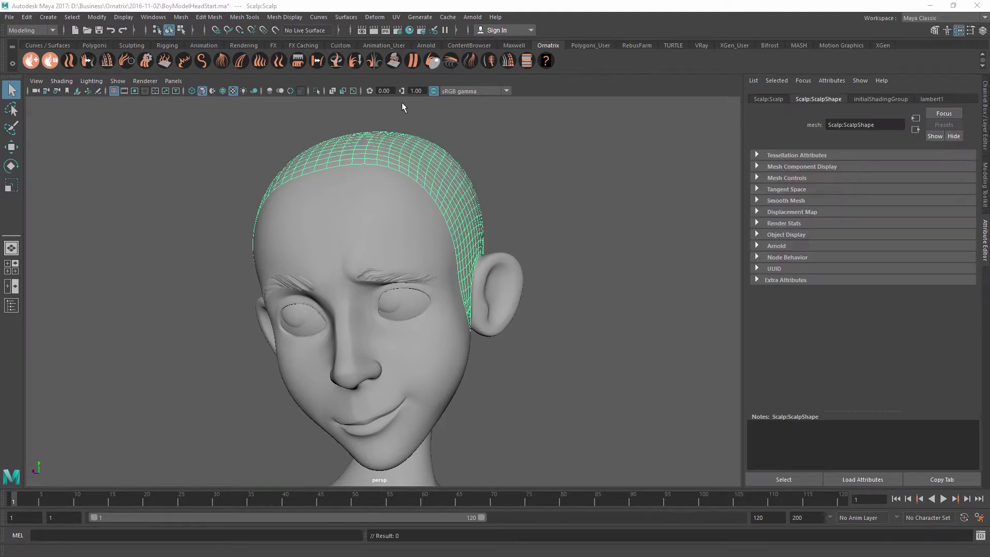
click(31, 61)
double_click(456, 226)
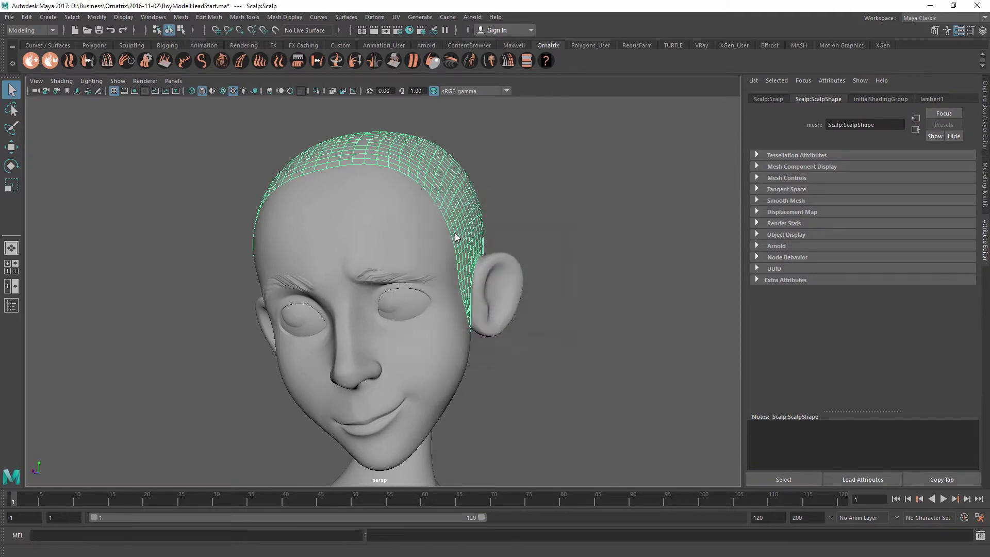
click(72, 121)
drag(895, 383, 880, 384)
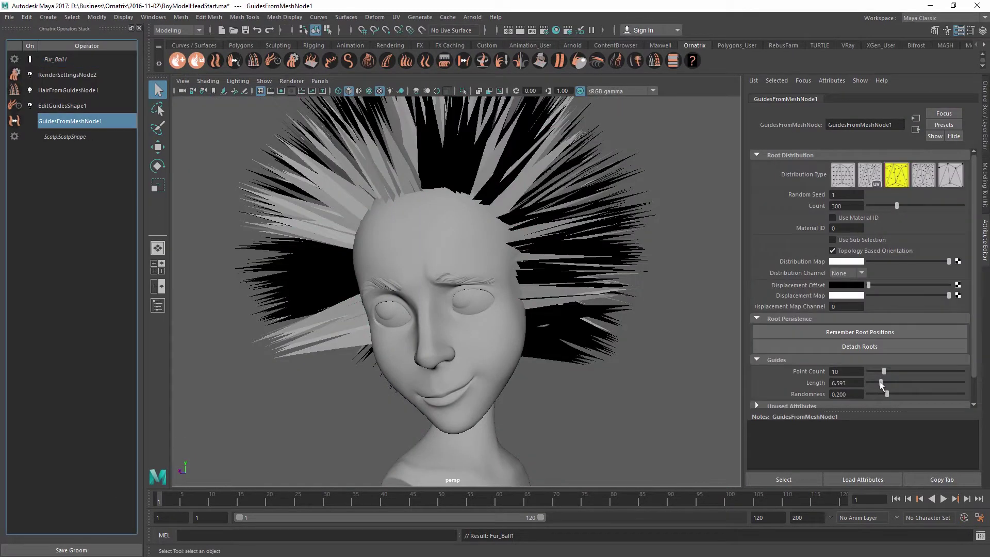
Delete the render settings and hair-from-guides operators from the stack, keeping only the guides.
click(64, 79)
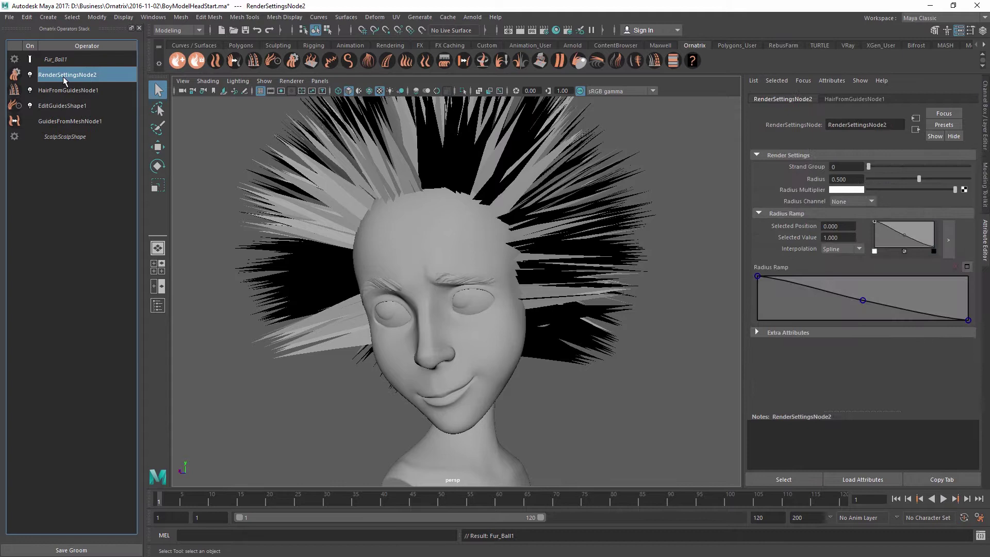
key(Delete)
click(66, 79)
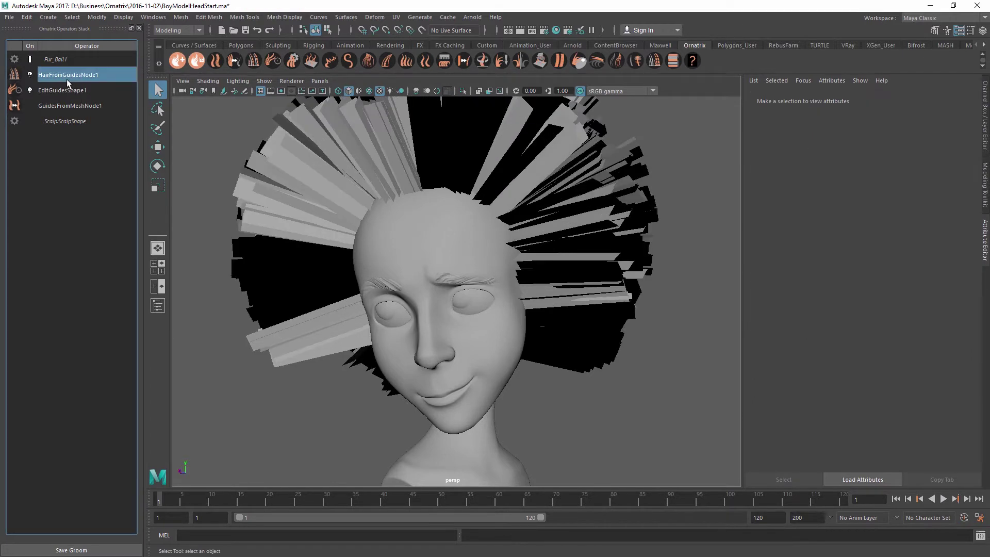
key(Delete)
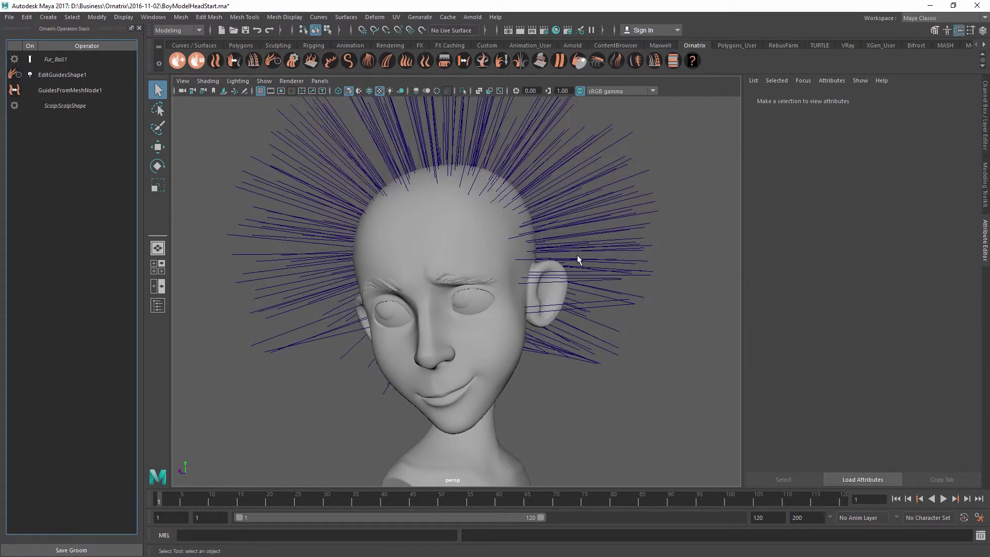
Edit the guides by moving the strand tips on both sides of the head outward and downward.
alt+drag(512, 221, 641, 157)
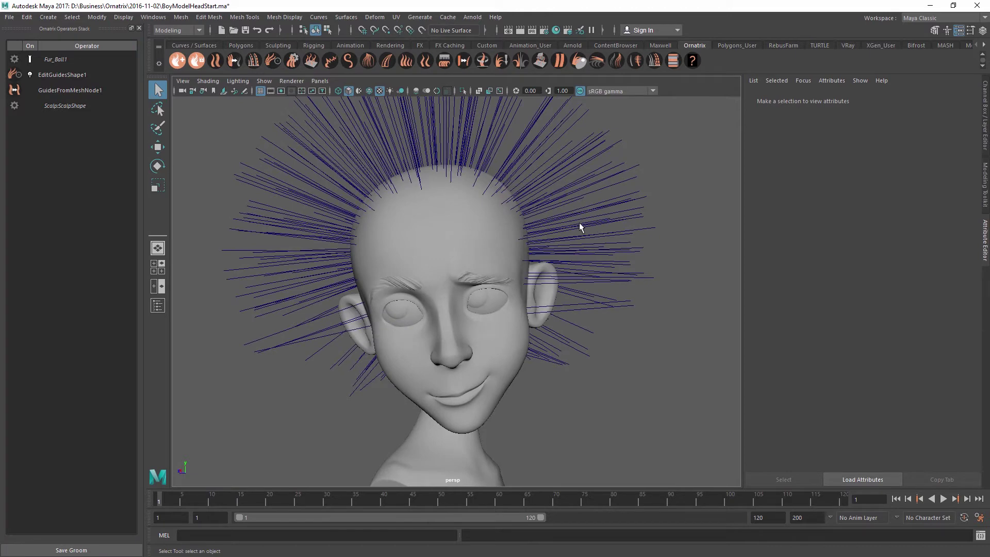
alt+drag(580, 227, 555, 279)
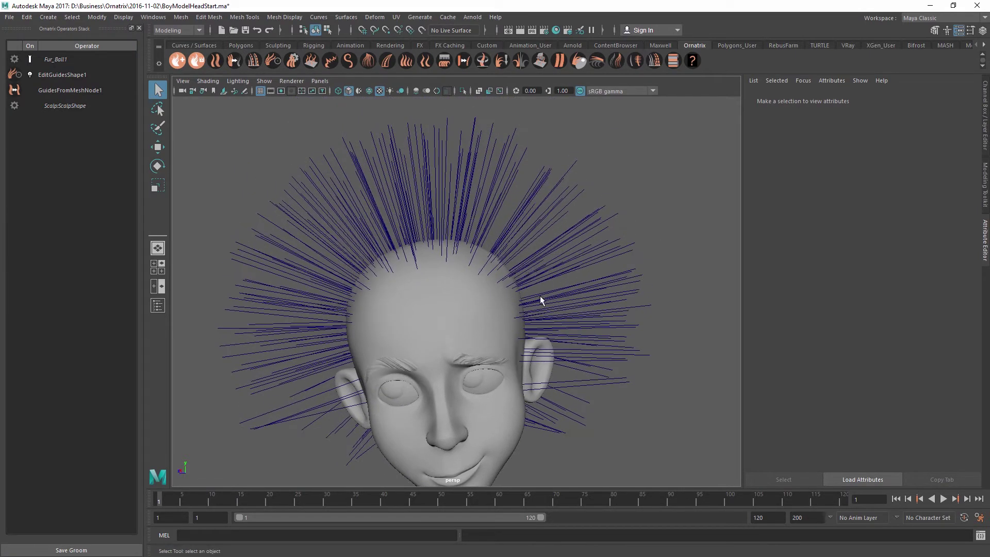
click(585, 286)
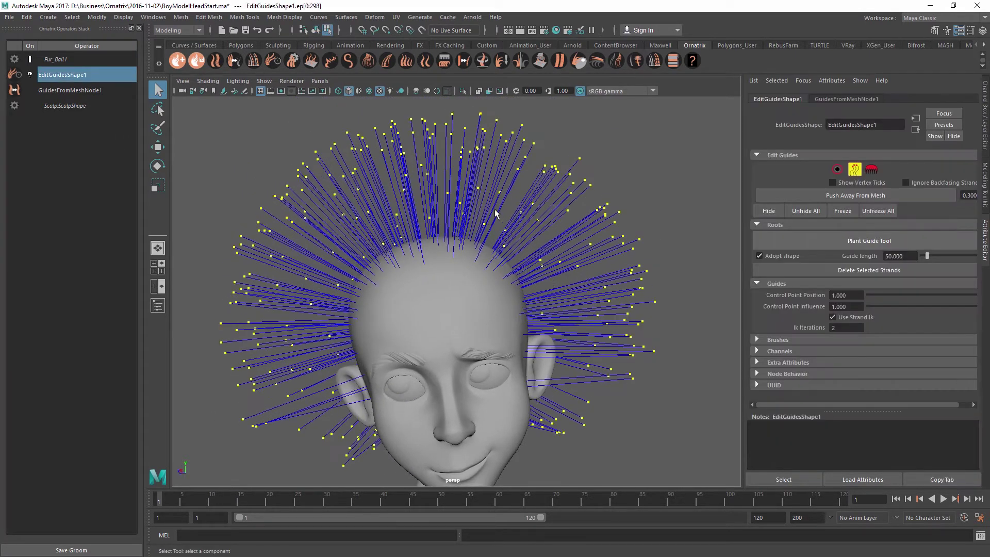
mouse_move(706, 153)
mouse_down()
mouse_move(628, 193)
mouse_move(519, 403)
mouse_move(541, 452)
mouse_up()
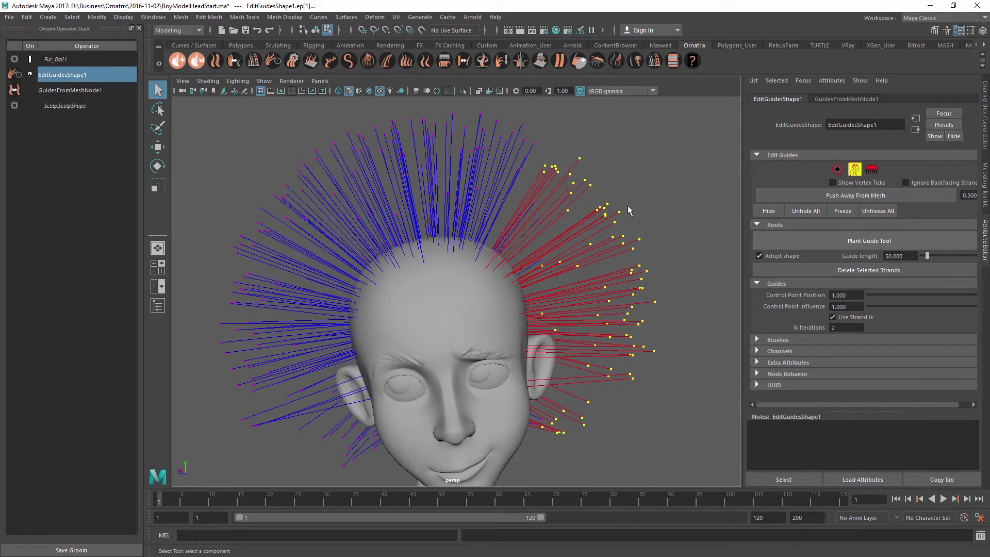
key(w)
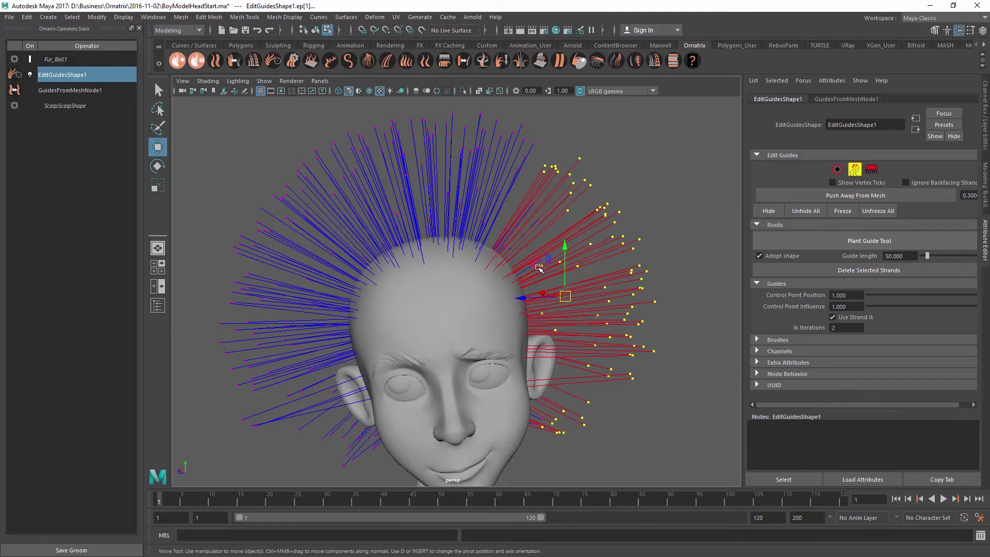
drag(535, 264, 593, 282)
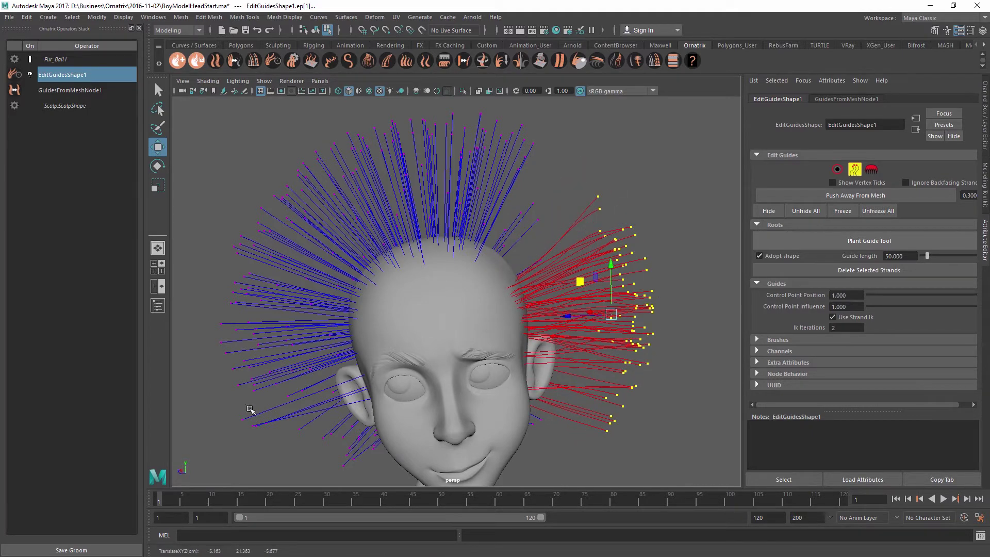
drag(207, 470, 316, 186)
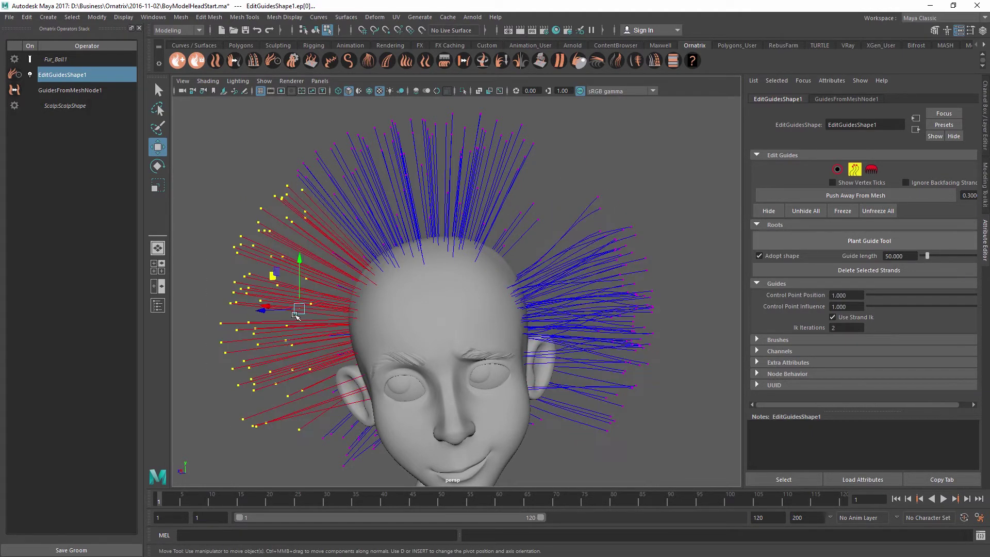
drag(273, 276, 233, 313)
Comb the guides on top of the head upright into a mohawk, using brush size 177 and strength 0.147.
drag(274, 124, 552, 234)
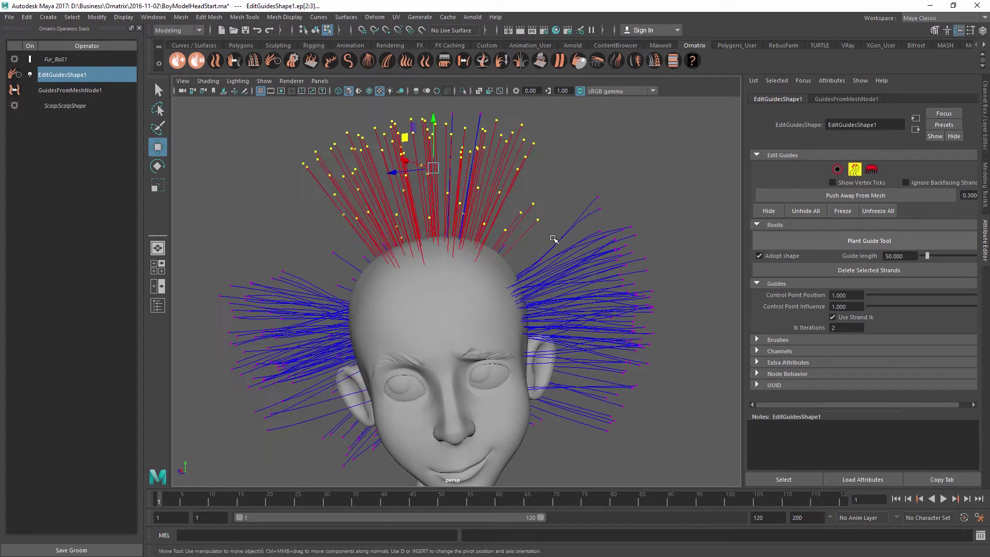
click(871, 169)
drag(500, 221, 464, 141)
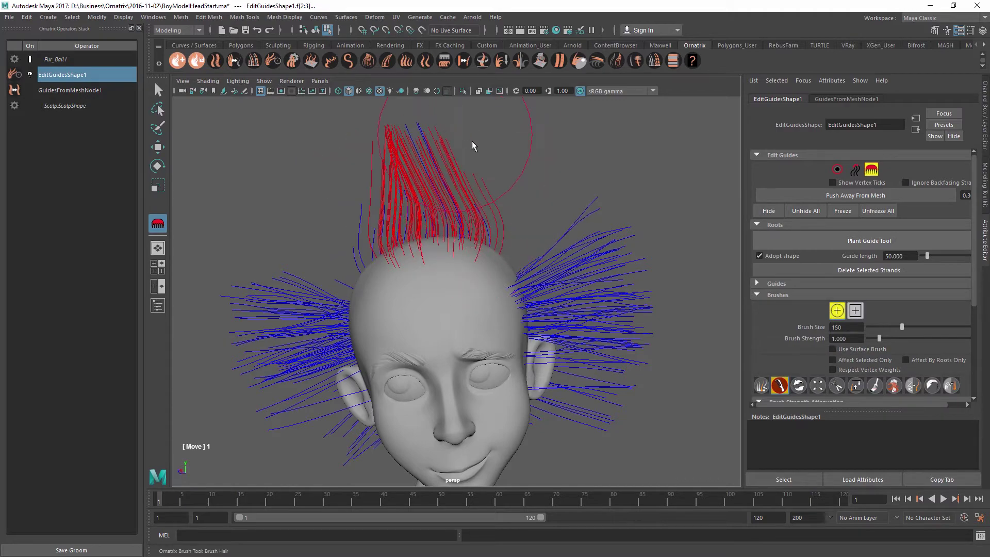
alt+drag(543, 311, 526, 303)
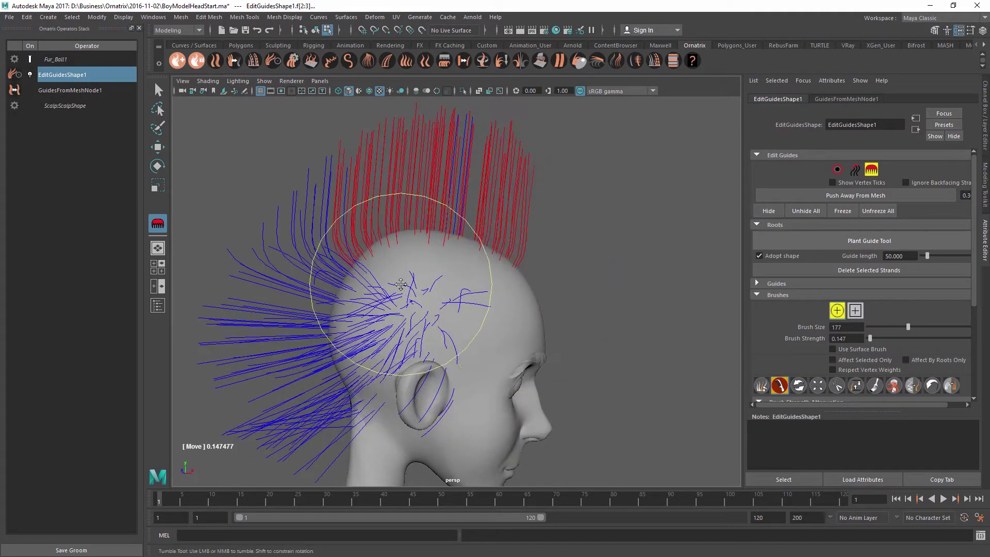
alt+middle_drag(399, 320, 500, 264)
alt+drag(500, 264, 503, 181)
Comb the guides at the back of the head into shape and leave guide brushing mode.
mouse_move(521, 270)
alt+mouse_down()
mouse_move(428, 288)
mouse_move(425, 261)
mouse_move(510, 264)
mouse_move(438, 294)
alt+mouse_up()
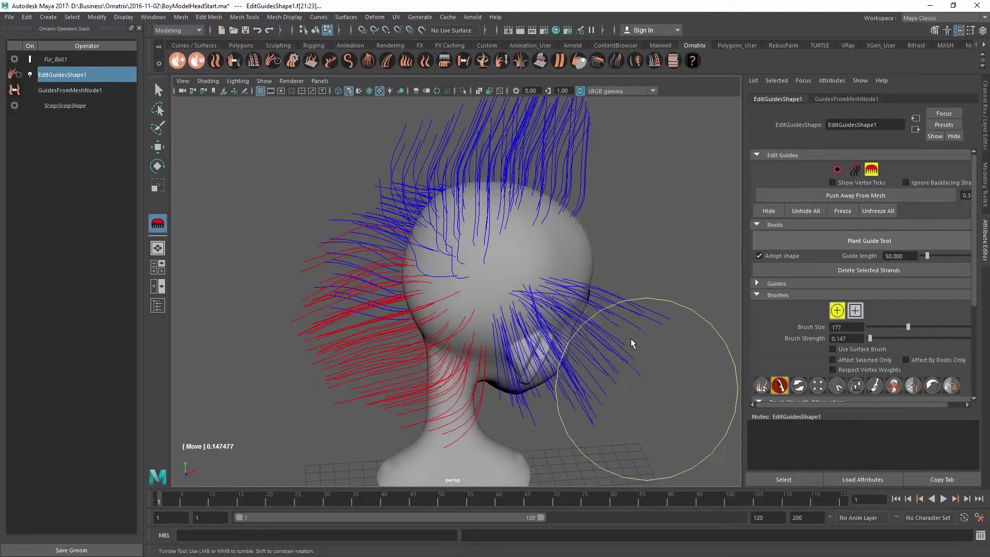
mouse_move(458, 163)
alt+mouse_down()
mouse_move(597, 212)
mouse_move(361, 340)
alt+mouse_up()
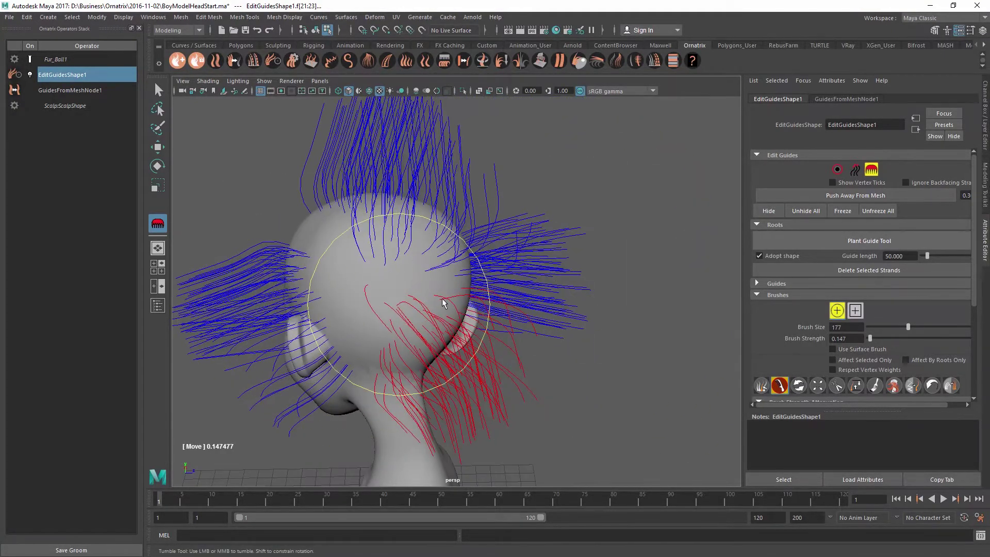
alt+drag(443, 305, 593, 283)
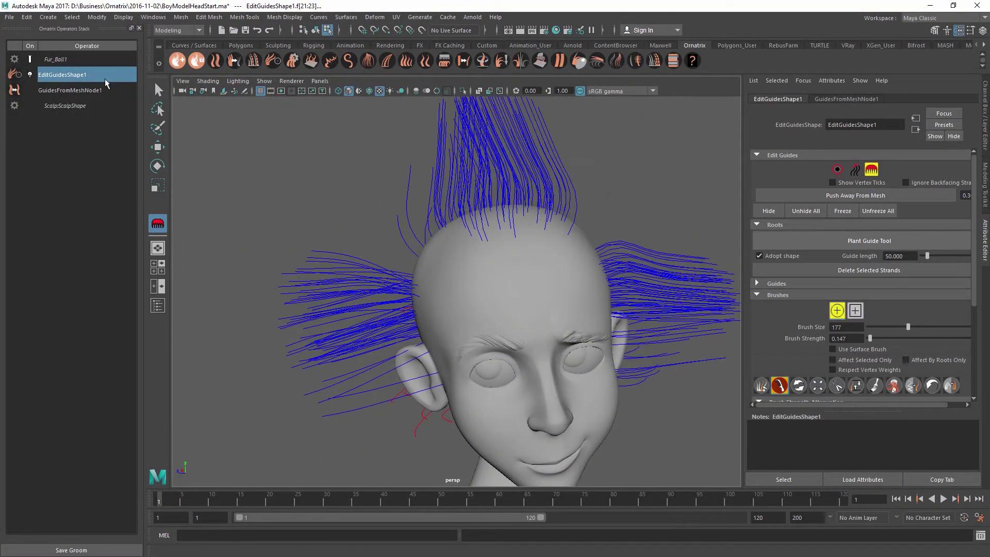
key(w)
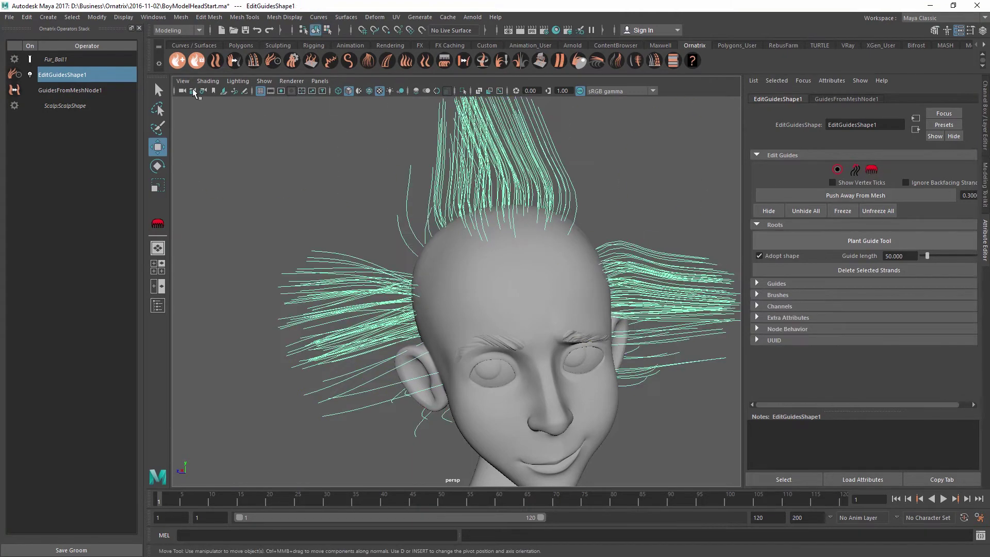
Add a dynamics operator to the edited guides with particle radius 0.5, stiffness 0.495 and spacing offset 1, and test the simulation.
click(579, 61)
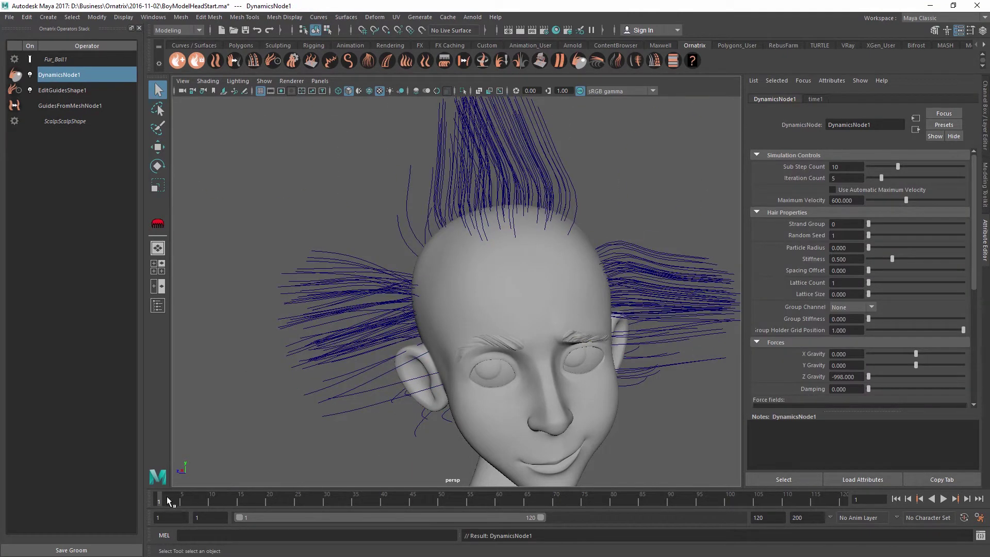
key(alt+v)
drag(297, 487, 481, 498)
alt+drag(552, 252, 506, 269)
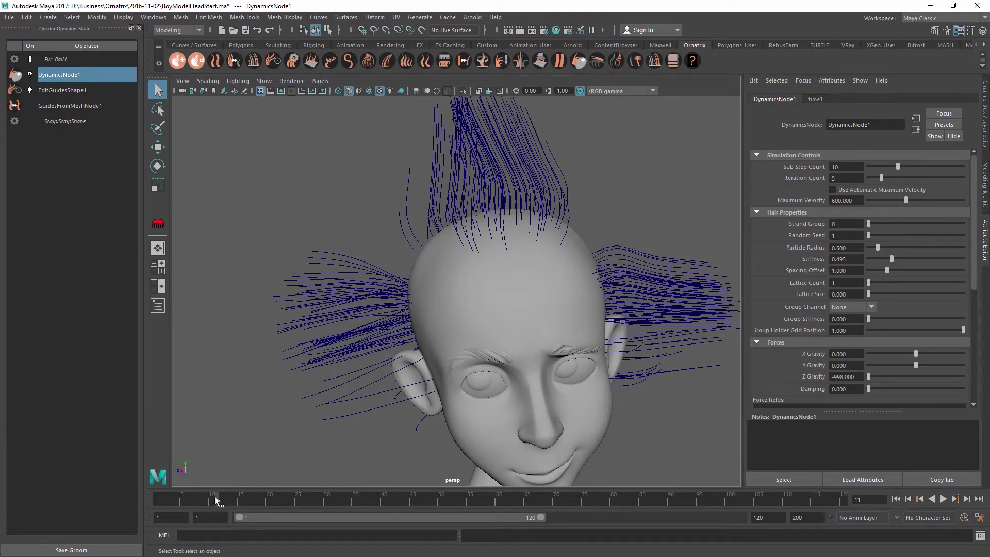
Scrub the simulation to frame 44, examine how the guides fall from the side and front, and return to frame 1.
drag(220, 498, 344, 506)
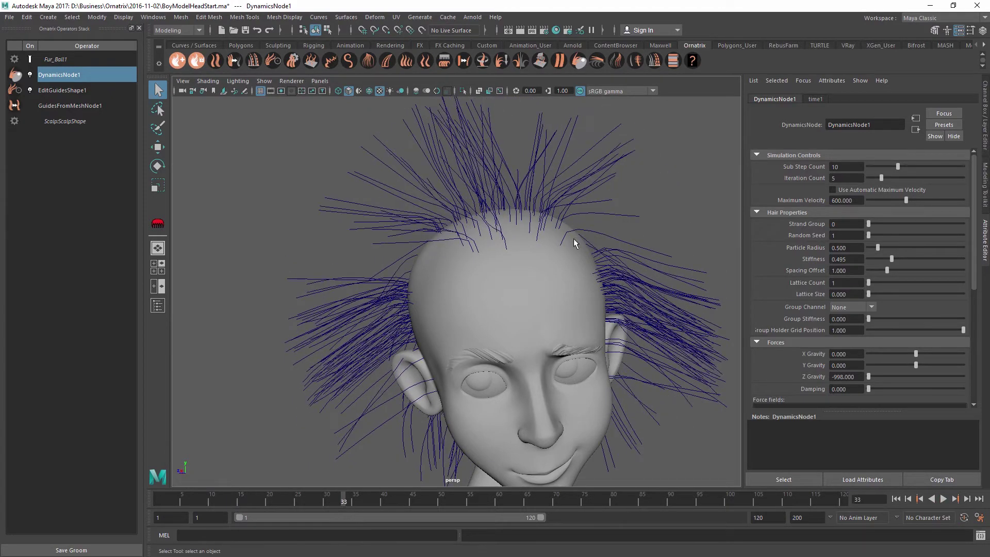
alt+drag(574, 238, 346, 193)
alt+drag(572, 258, 494, 303)
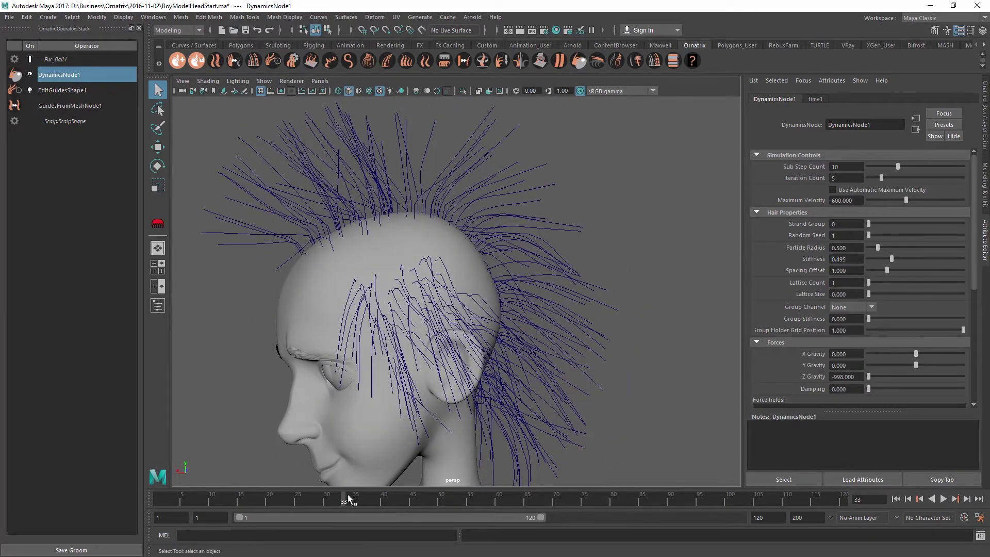
drag(348, 499, 407, 505)
alt+drag(522, 289, 442, 211)
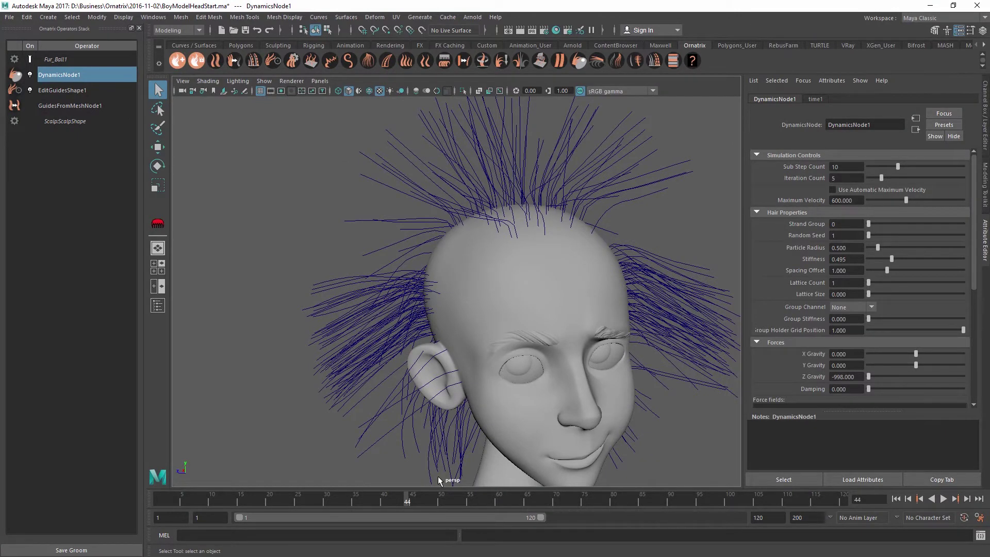
key(alt+shift+v)
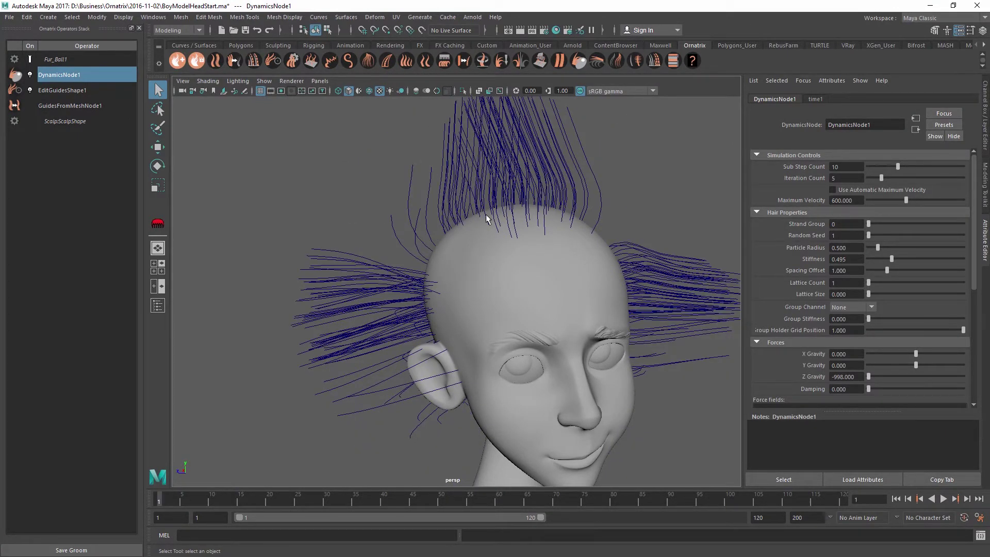
alt+drag(469, 199, 481, 161)
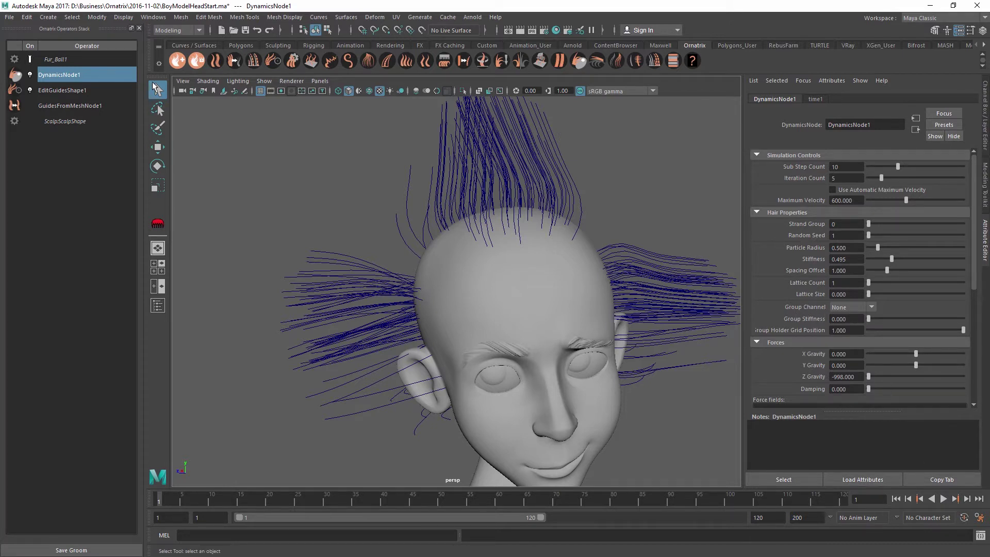
Add a root channel named Groups to the edit guides operator and set its channel value to 2.
click(95, 92)
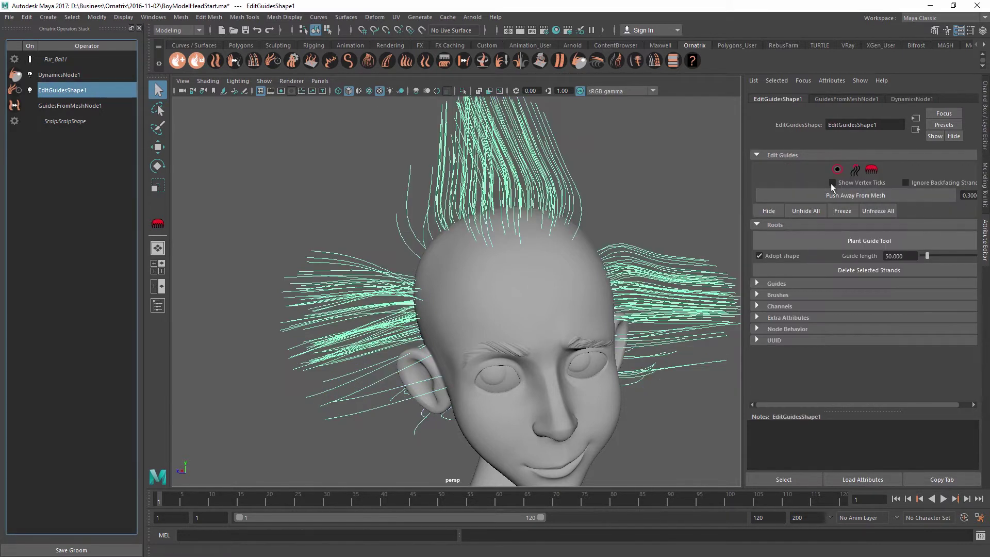
click(756, 307)
click(764, 363)
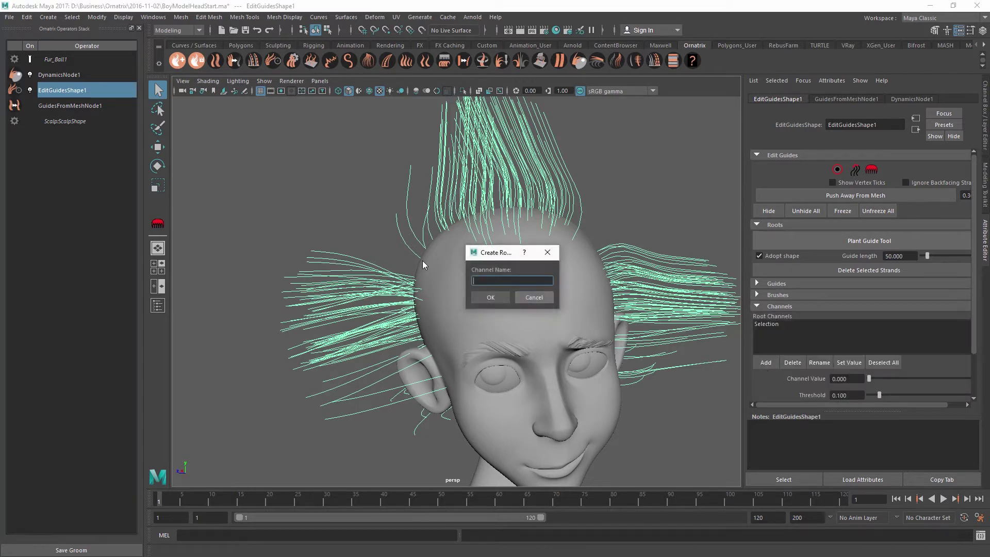
text(Groups)
key(Return)
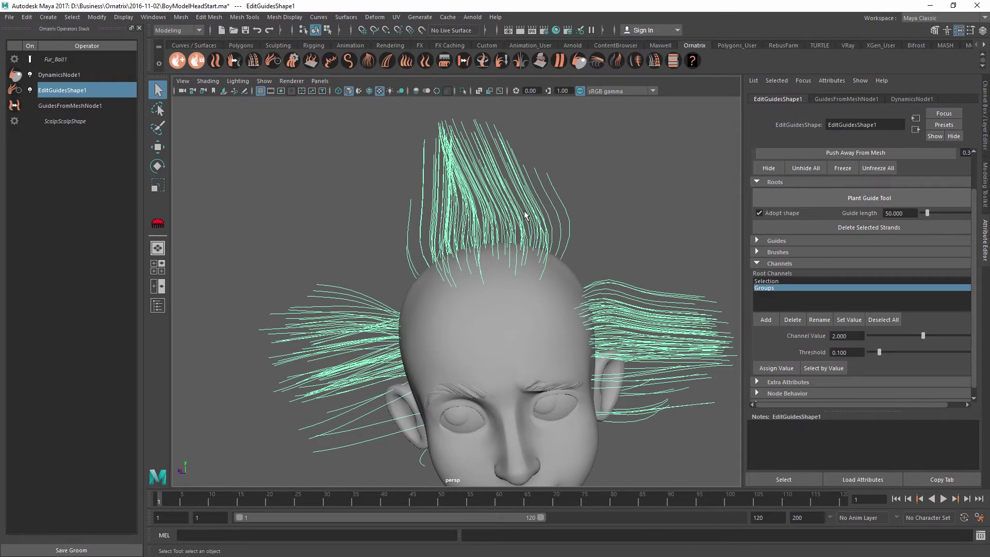
Select the guides on top of the head and assign them a Groups channel value of 1.
scroll(837, 180, up, 2)
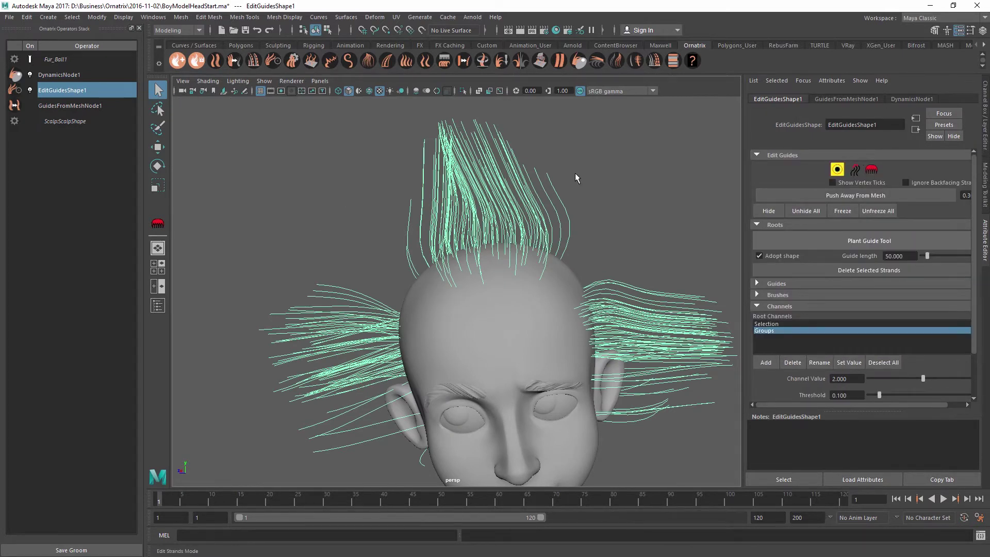
drag(328, 125, 600, 240)
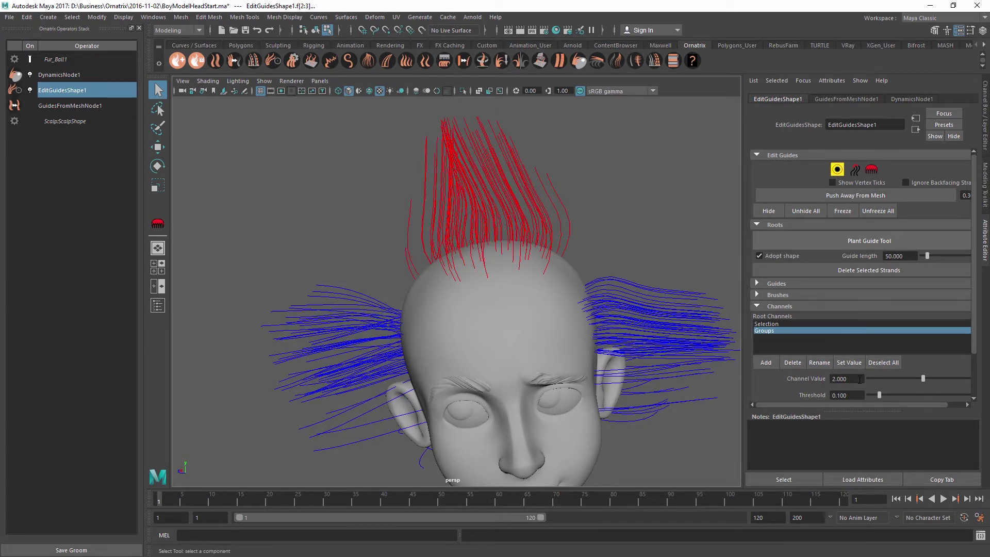
double_click(859, 379)
text(1)
drag(973, 326, 966, 373)
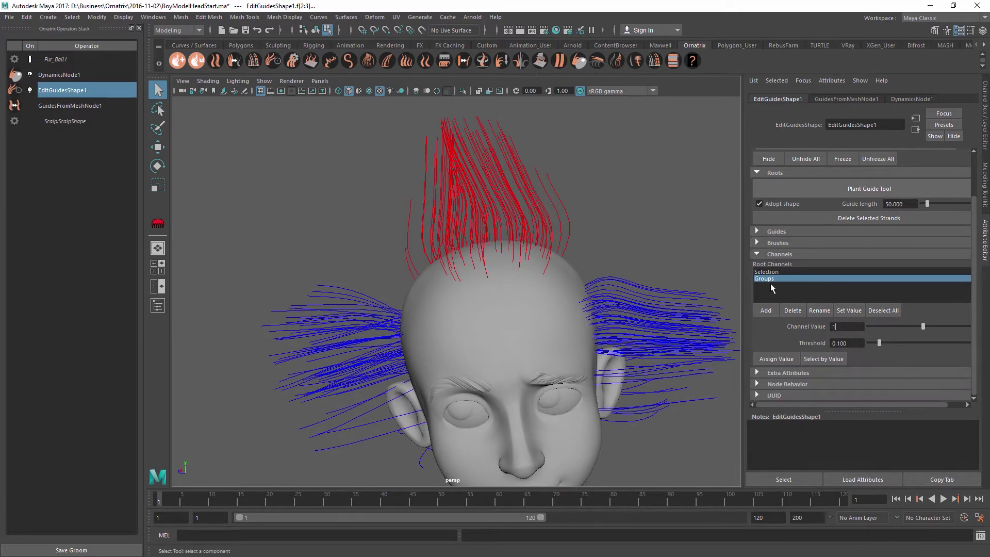
click(764, 358)
Assign Groups channel value 2 to the guides on the boy's left side and value 3 to those on his right side.
alt+middle_drag(629, 266, 592, 241)
drag(591, 438, 765, 262)
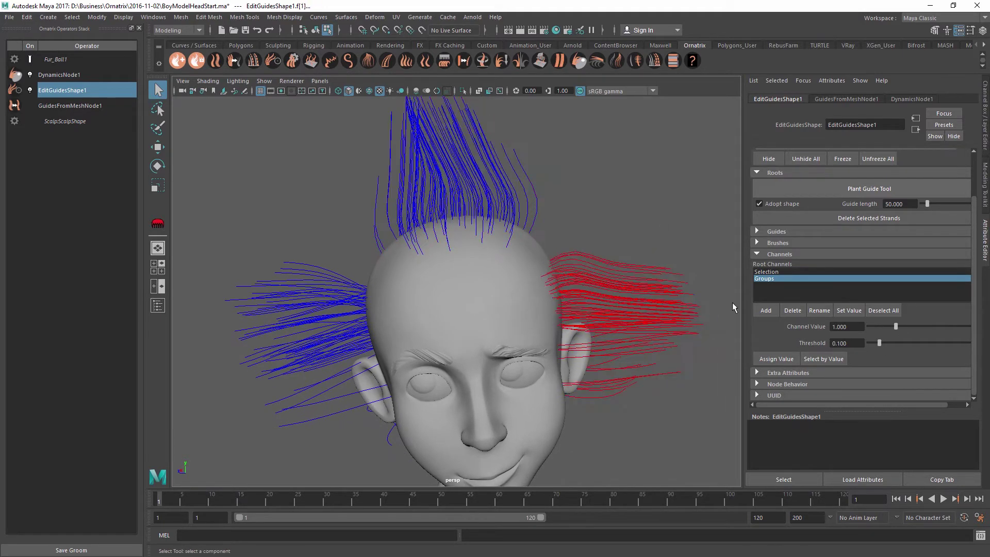
click(854, 326)
text(2)
drag(195, 223, 333, 433)
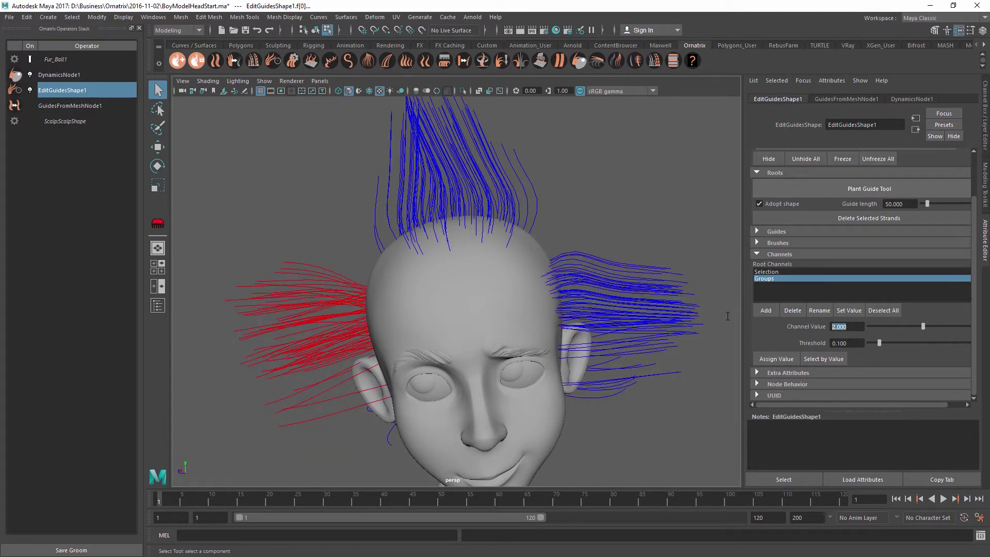
text(3)
click(771, 359)
Select the guides at the back of the head and assign them a Groups channel value of 4.
alt+drag(454, 330, 393, 326)
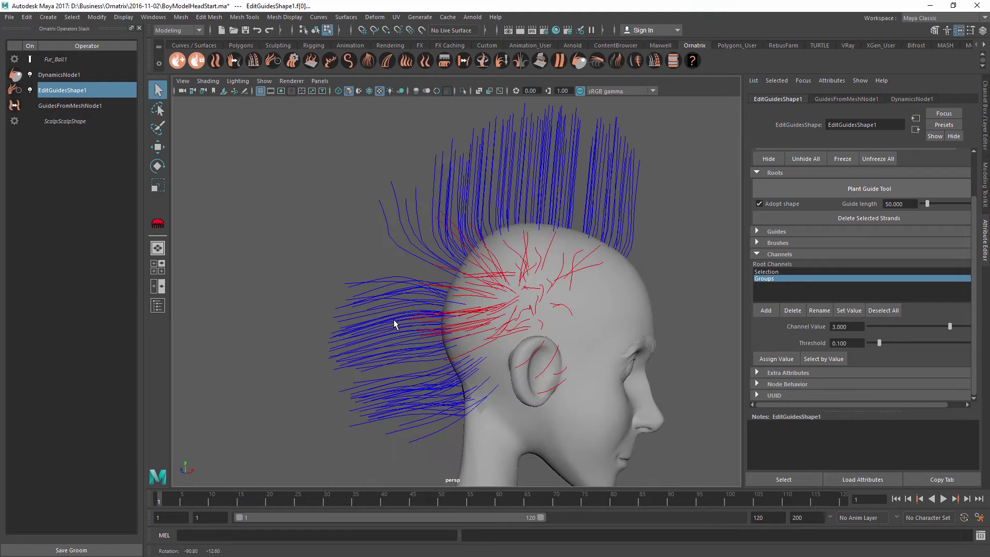
drag(265, 253, 401, 481)
double_click(845, 327)
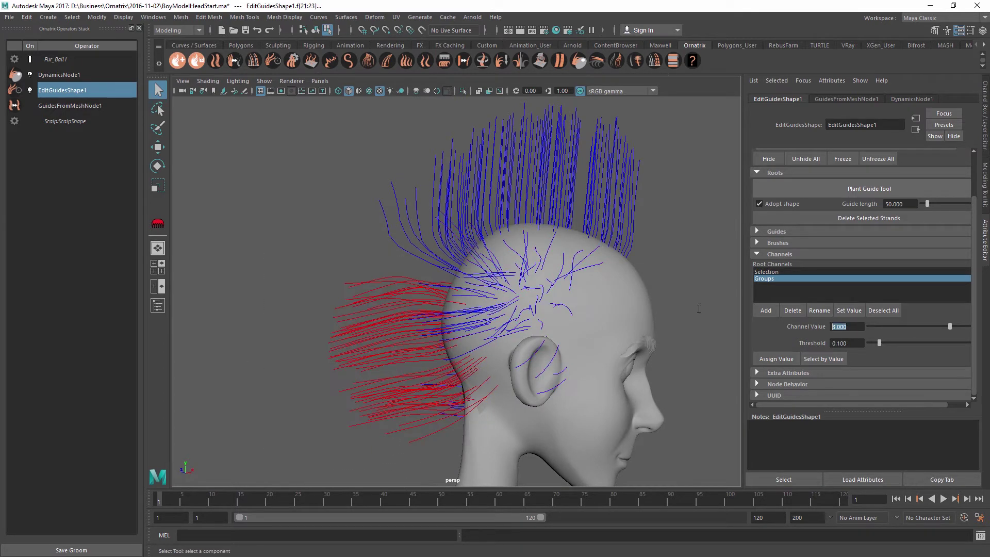
text(4)
text(3)
Check the group assignments by selecting the guides with Groups channel value 3 and those with value 2.
click(840, 361)
alt+drag(625, 344, 425, 333)
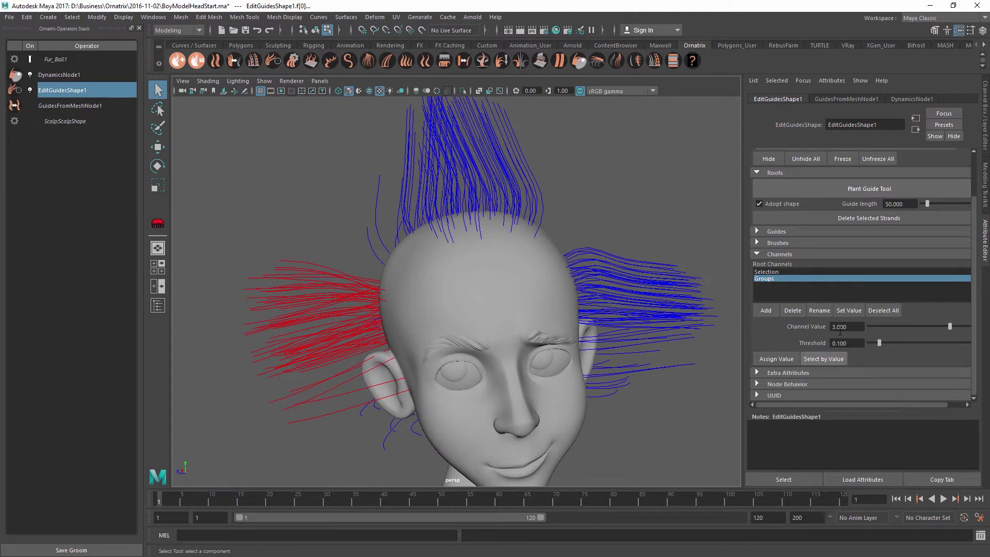
drag(852, 327, 711, 318)
click(829, 357)
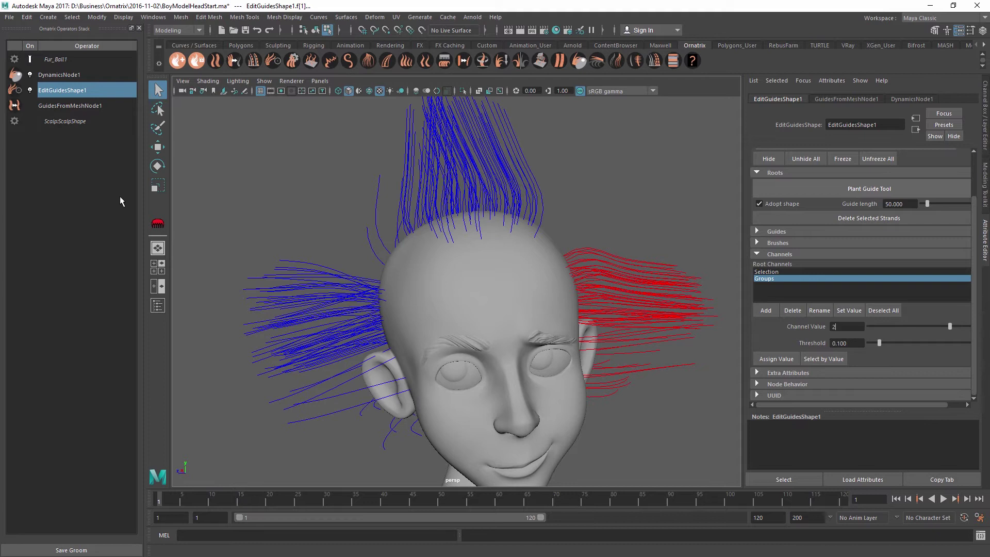
Set the dynamics operator's group channel to Groups and group stiffness to 0.324, and test the simulation up to frame 33.
click(67, 75)
click(66, 75)
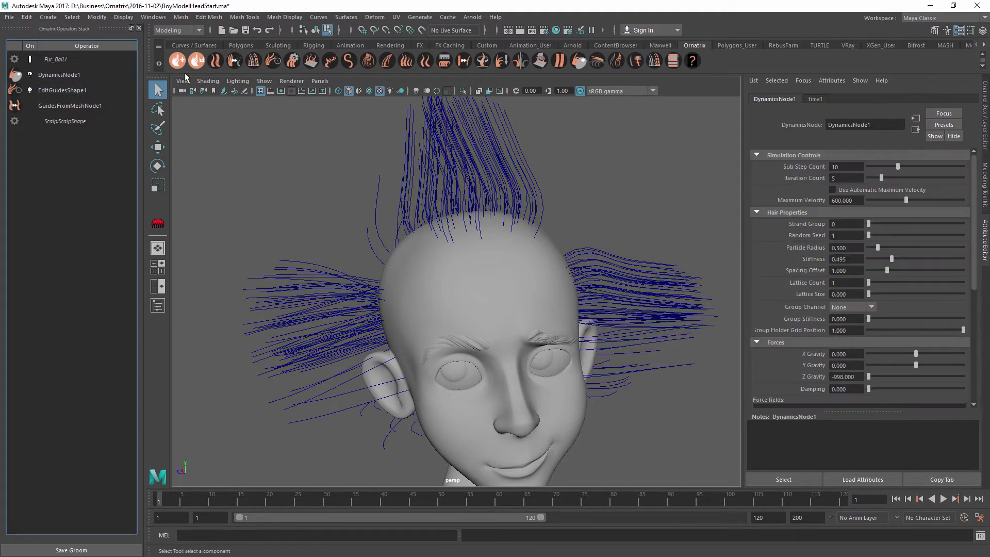
click(45, 75)
click(855, 308)
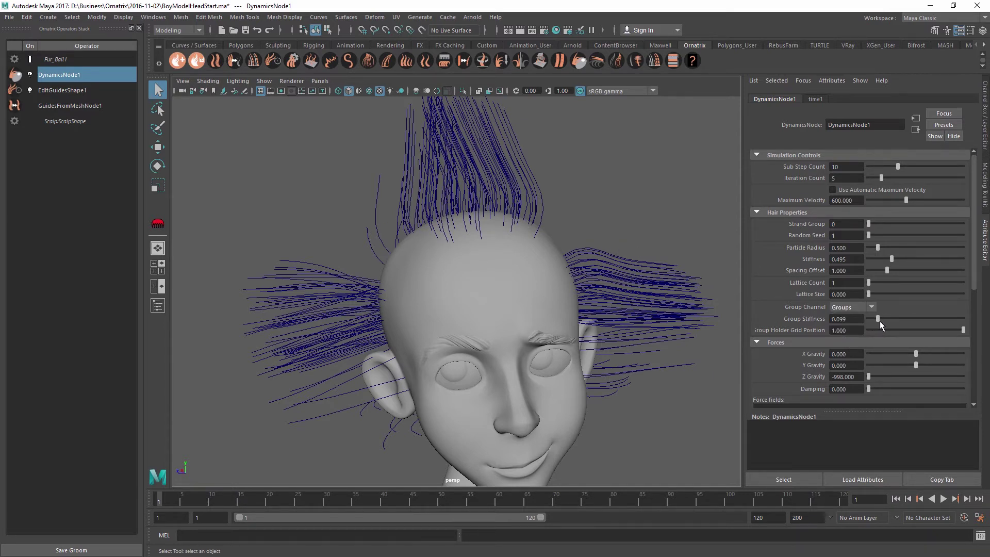
drag(880, 321, 899, 319)
key(alt+v)
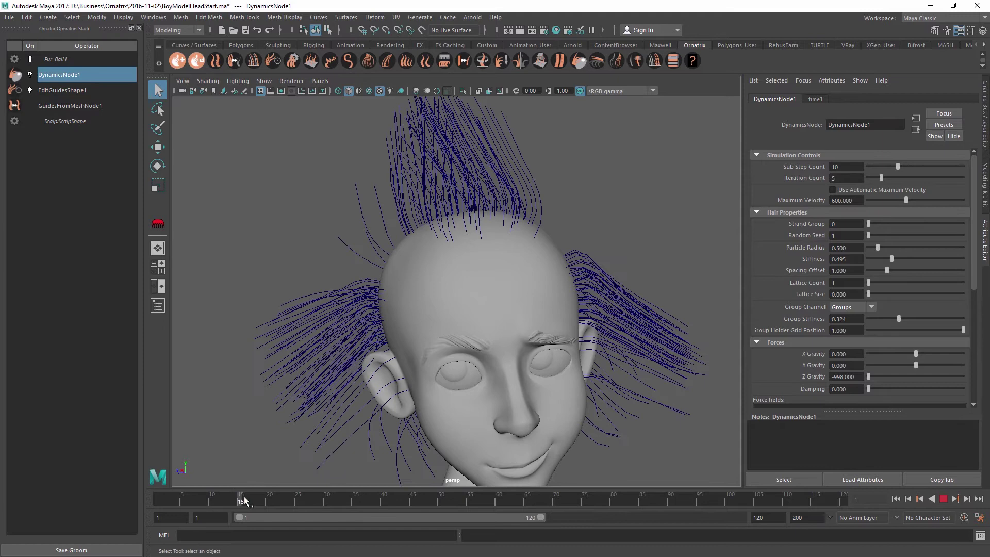
click(344, 494)
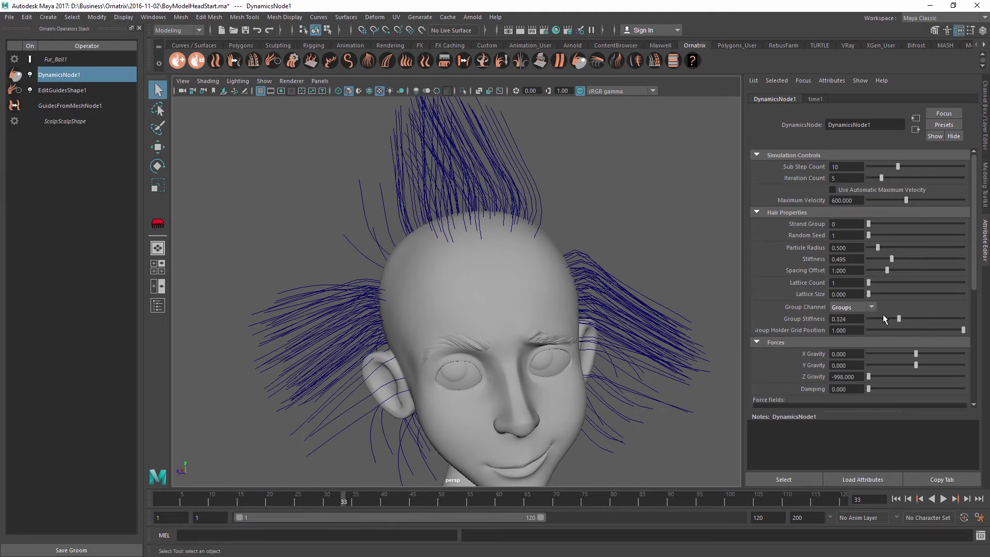
Lower the group stiffness to 0.077 and replay the simulation from frame 1 to frame 58.
drag(888, 320, 883, 320)
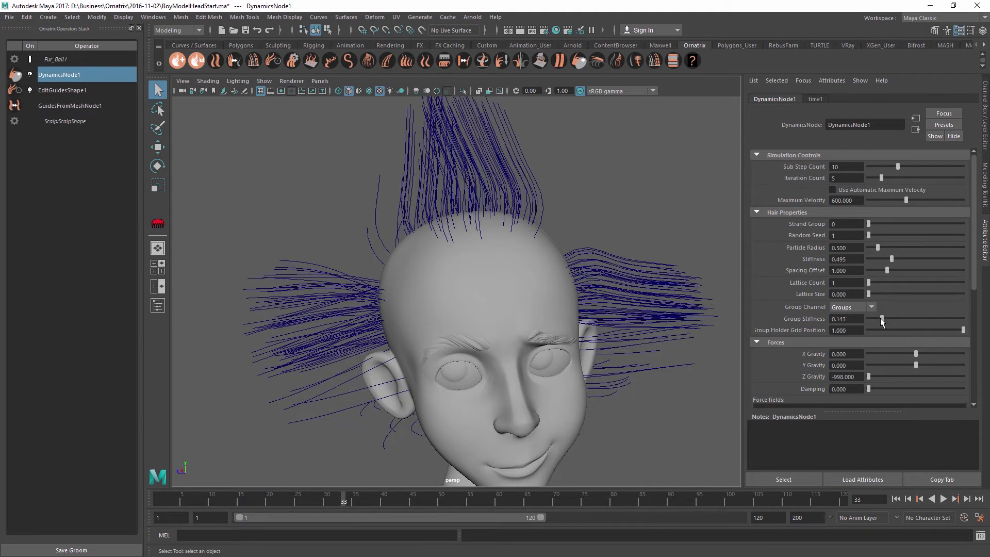
drag(881, 318, 876, 318)
click(159, 497)
key(alt+v)
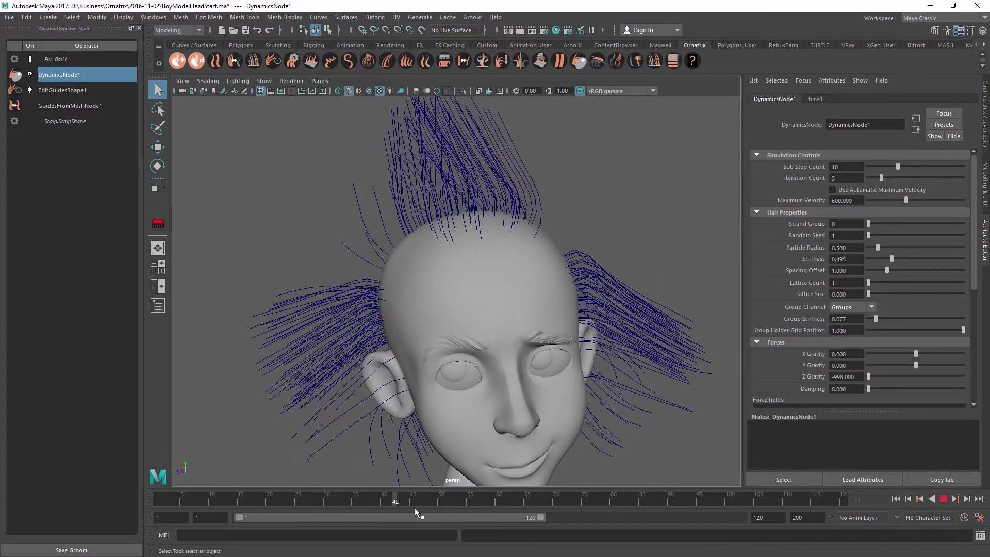
key(alt+v)
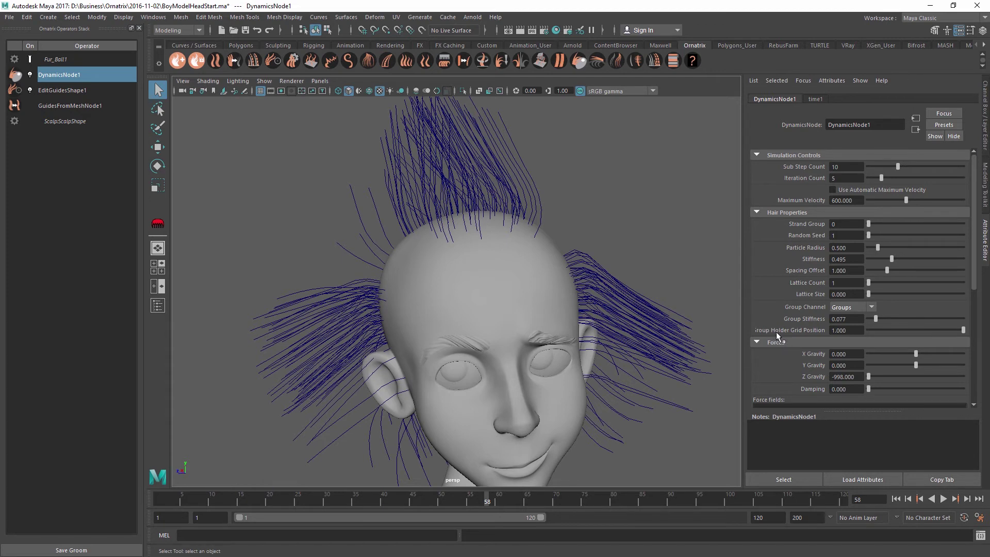
Try a group holder grid position of 0.511 in the simulation, and restore it to 1.
drag(936, 330, 916, 330)
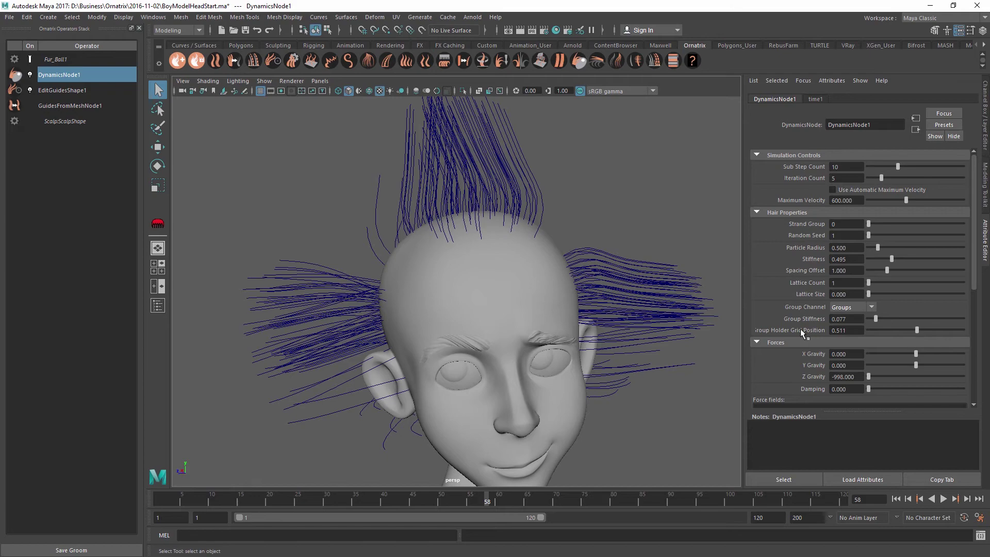
drag(155, 499, 424, 504)
drag(927, 332, 965, 332)
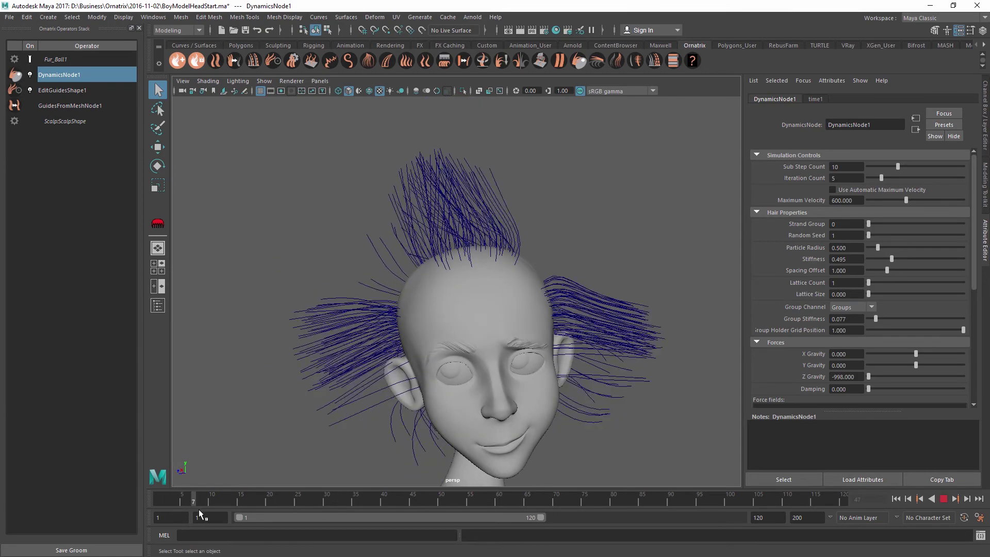
Scrub through the simulation and examine the grouped guides' motion from the side and front, stopping at frame 52.
drag(296, 530, 316, 525)
alt+drag(439, 389, 628, 383)
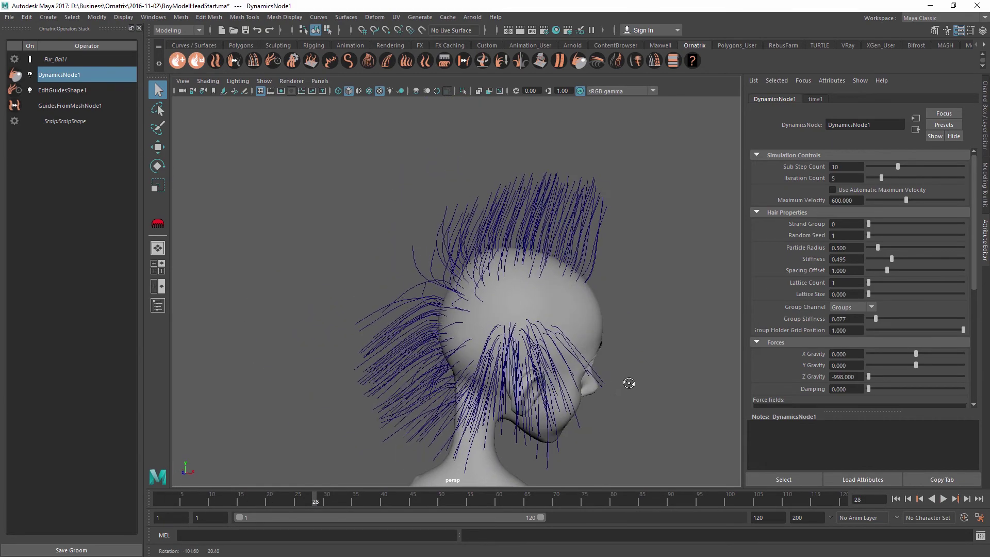
drag(321, 500, 603, 505)
alt+drag(601, 379, 520, 325)
key(alt+v)
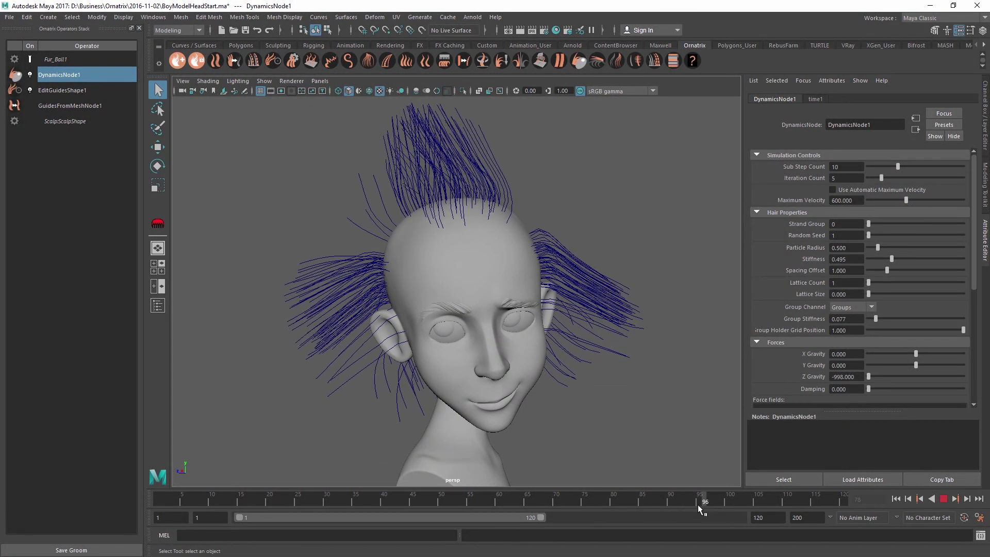
drag(197, 498, 453, 500)
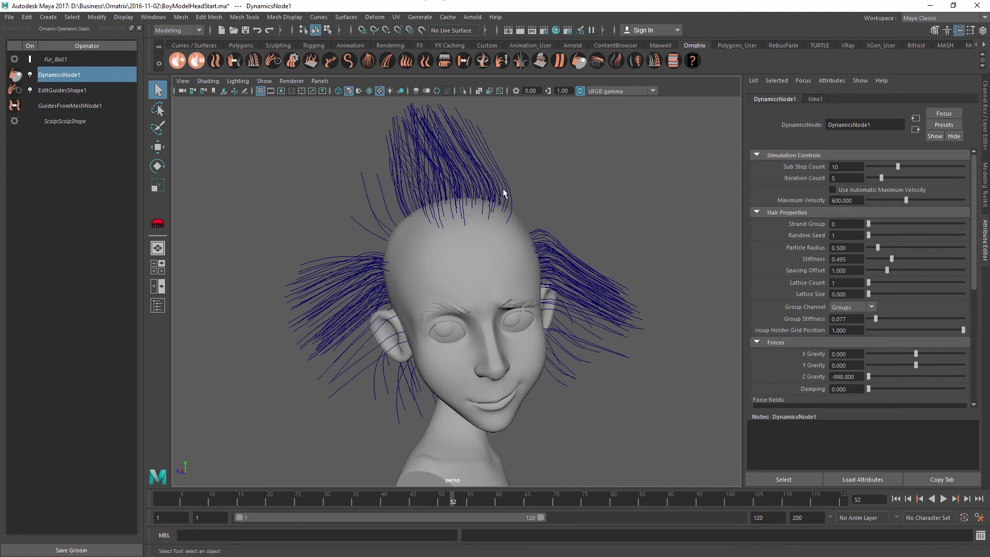